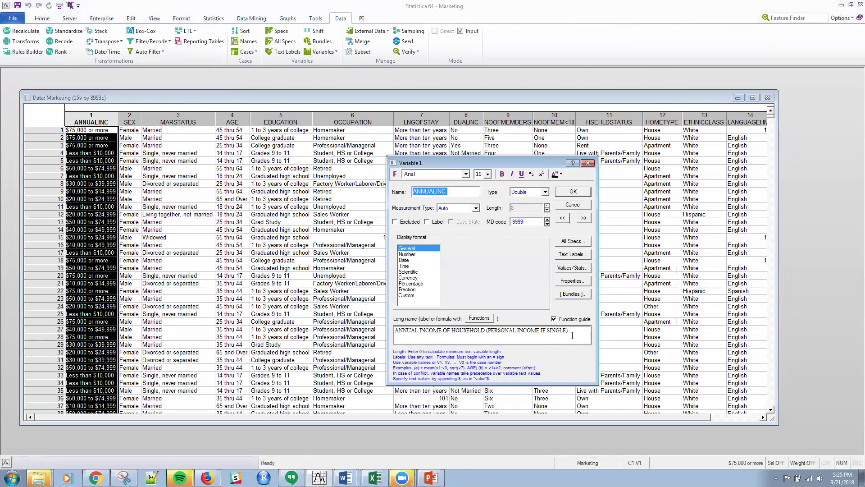
Review the ANNUALINC variable's long name, name, type and measurement type options, and set its display format to Date.
drag(571, 332, 396, 332)
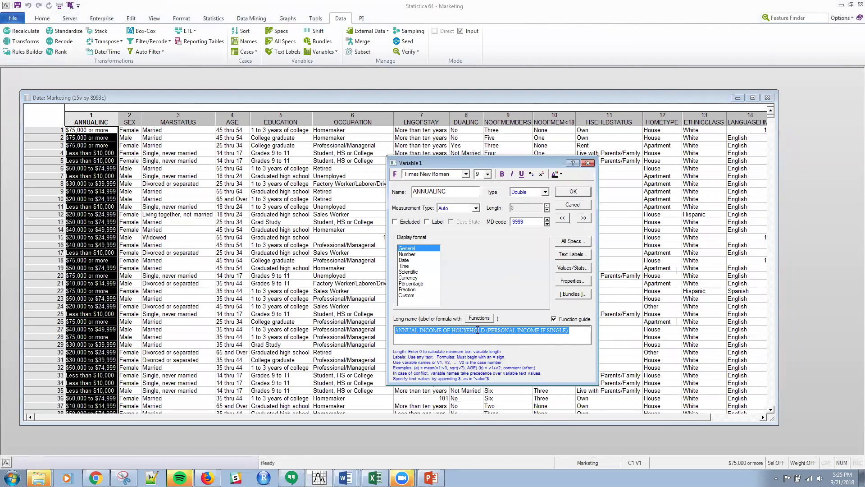
click(454, 192)
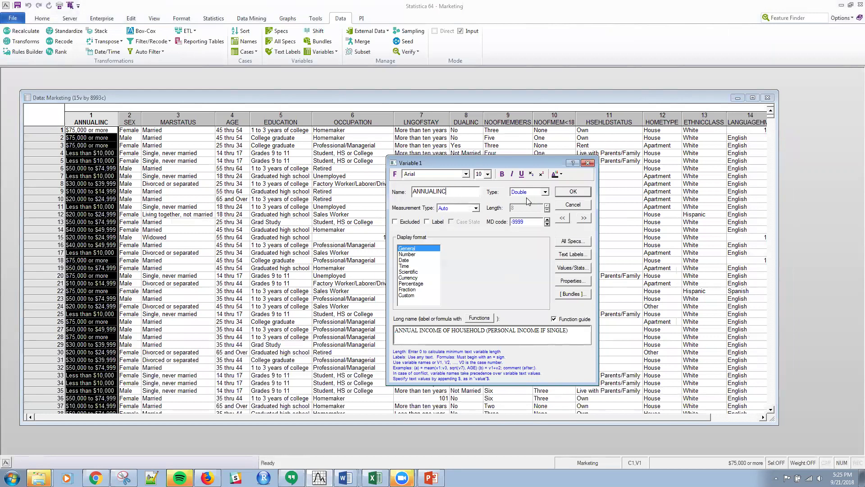
click(545, 193)
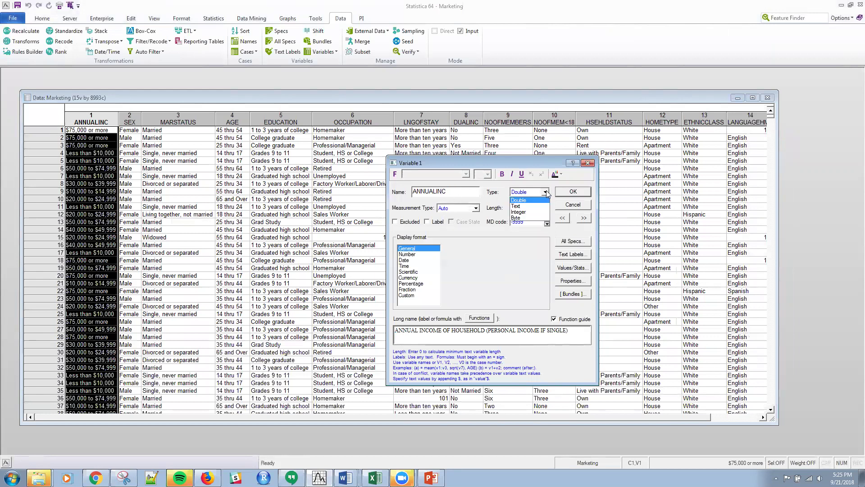
click(487, 194)
click(475, 208)
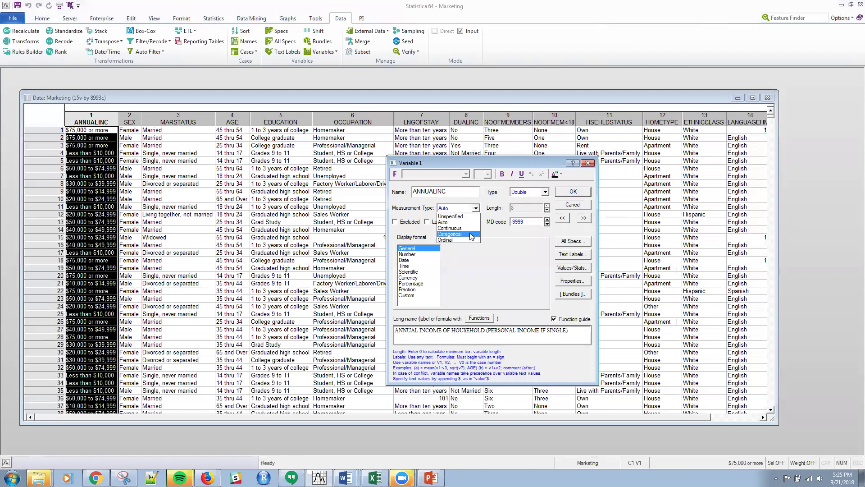
click(504, 261)
click(412, 261)
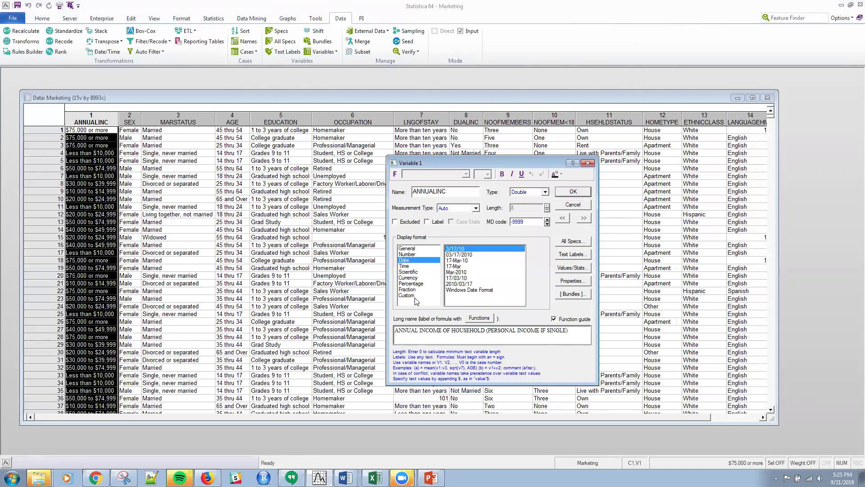
Examine the specifications of all variables in an enlarged Variable Specifications Editor, including the Excluded and Label columns, and cancel out of it.
click(572, 241)
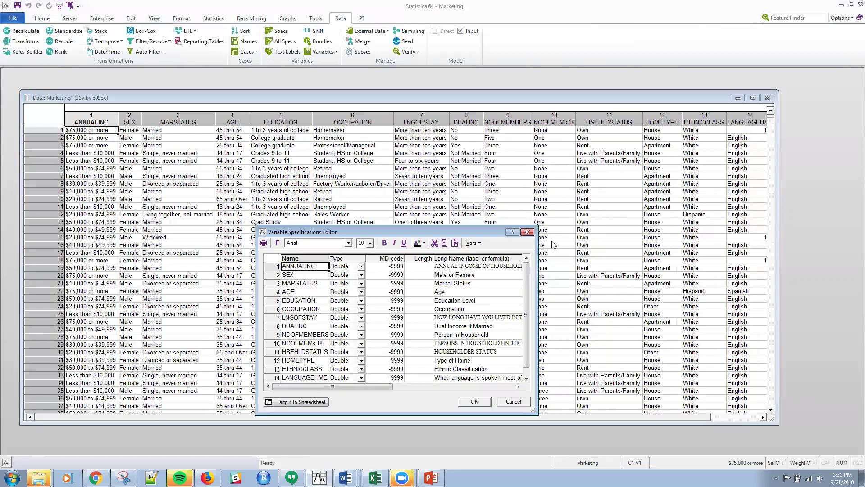
drag(478, 232, 442, 124)
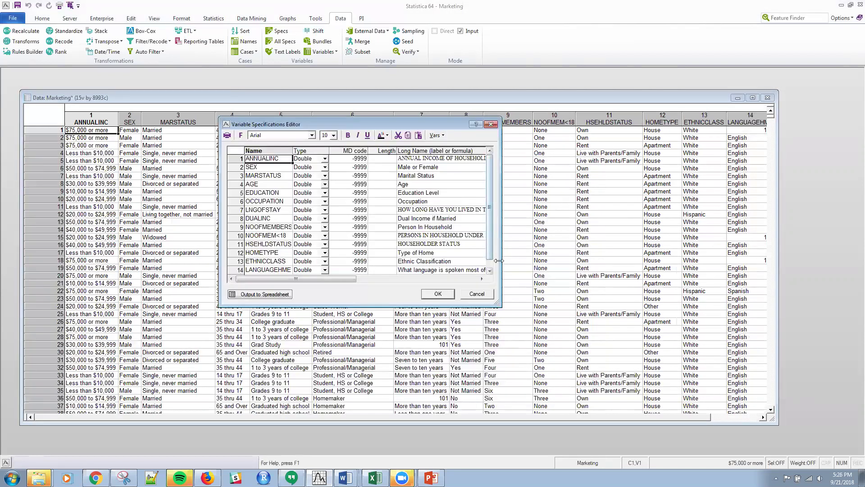
drag(497, 303, 662, 438)
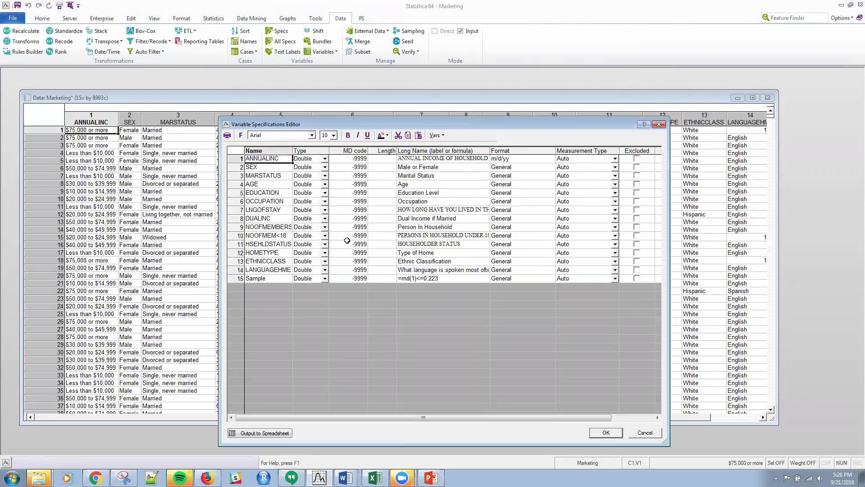
drag(313, 417, 448, 421)
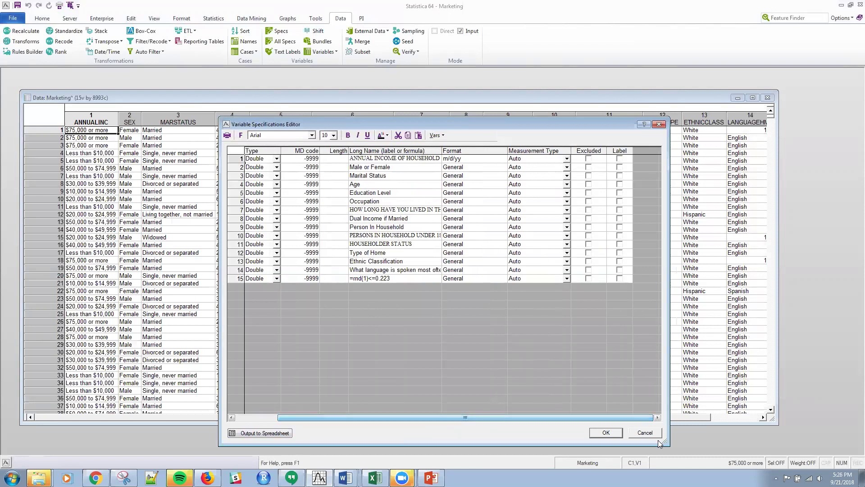
click(644, 432)
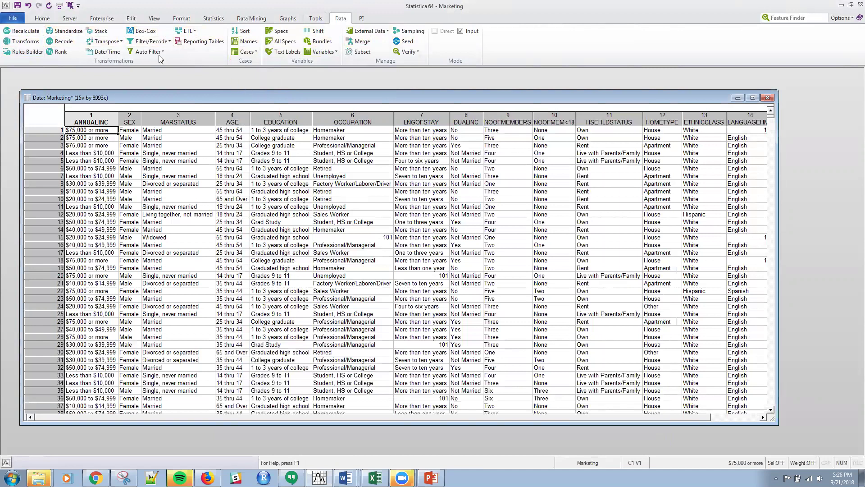
Create a new blank local workspace with the open Marketing.sta spreadsheet as its data source.
click(10, 18)
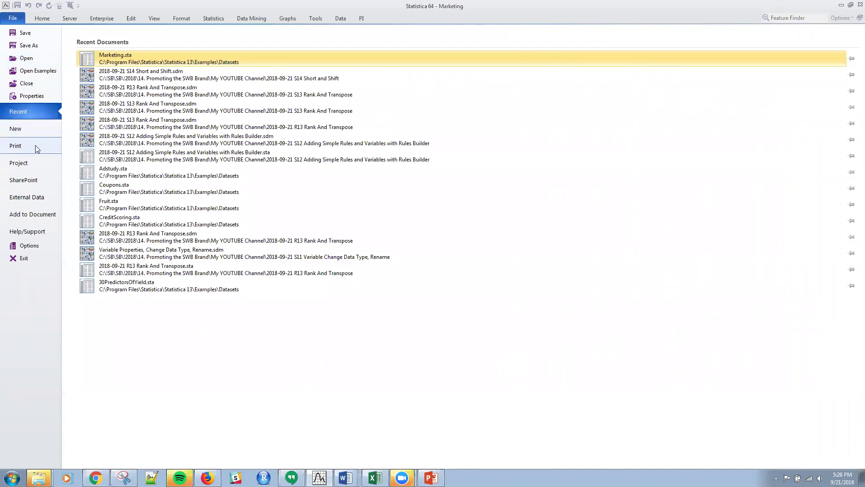
click(27, 129)
click(132, 67)
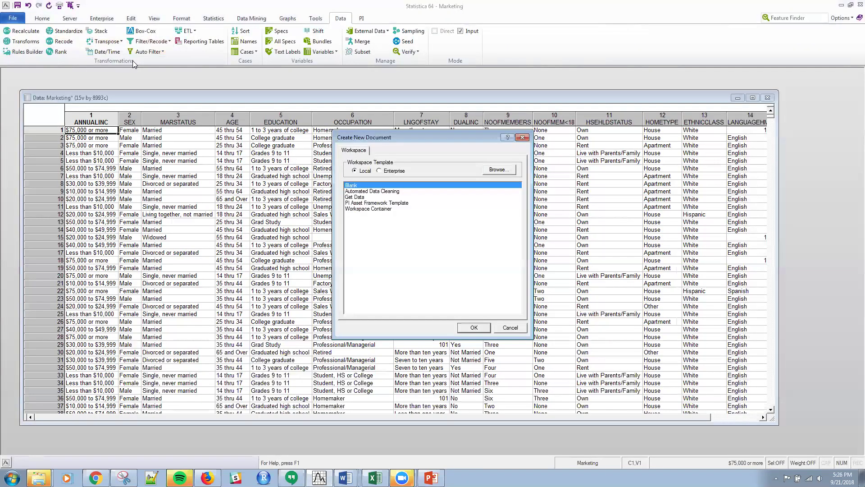
click(473, 329)
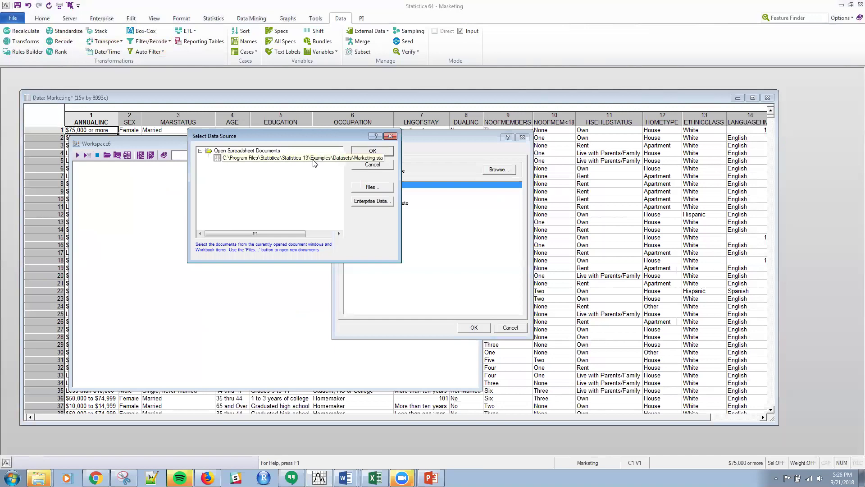
click(332, 158)
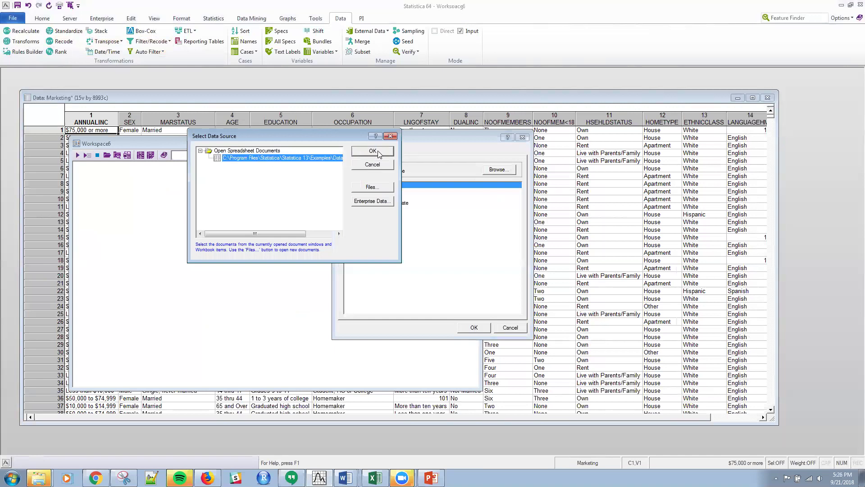
click(377, 151)
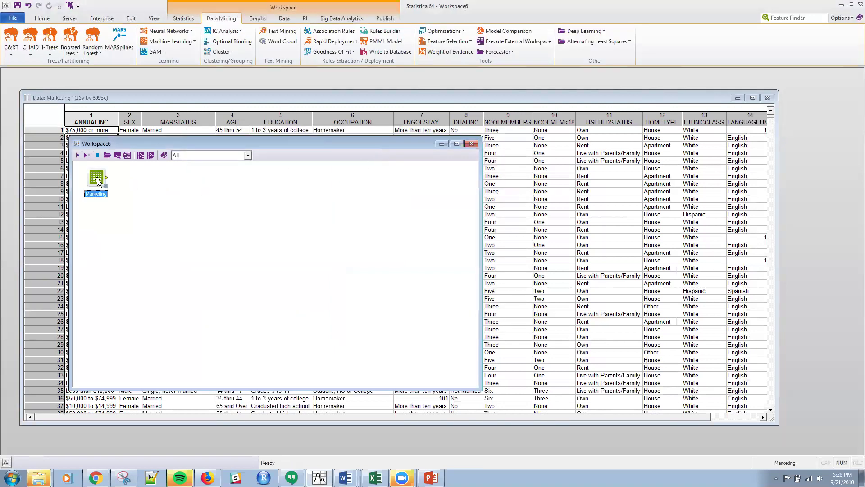
Widen the workspace window and add a Data Health Check Summary node connected to the Marketing data source.
click(283, 20)
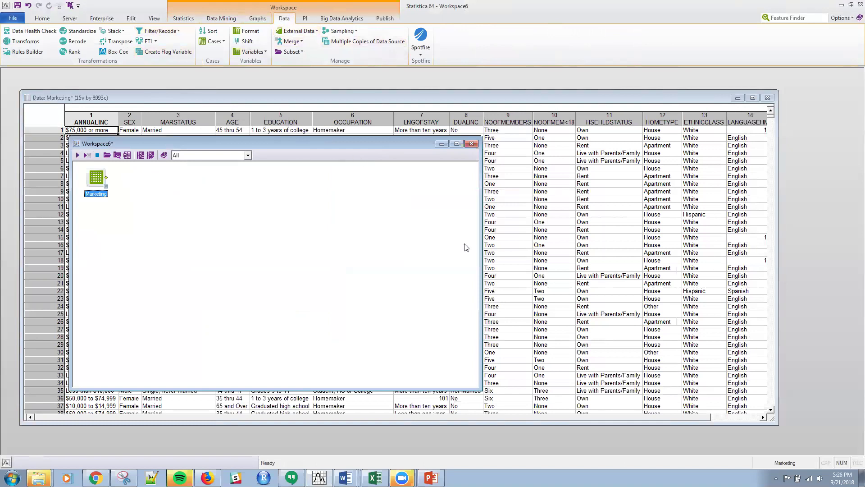
drag(481, 270, 593, 270)
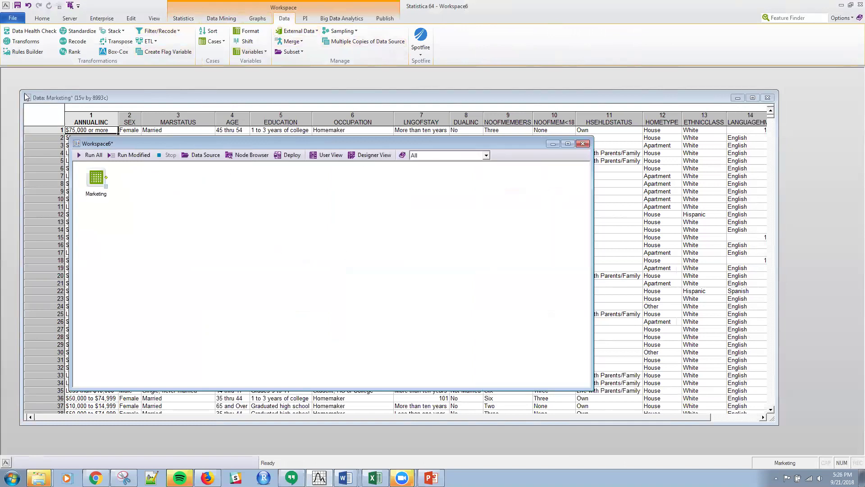
click(30, 30)
drag(87, 221, 143, 214)
drag(107, 179, 144, 206)
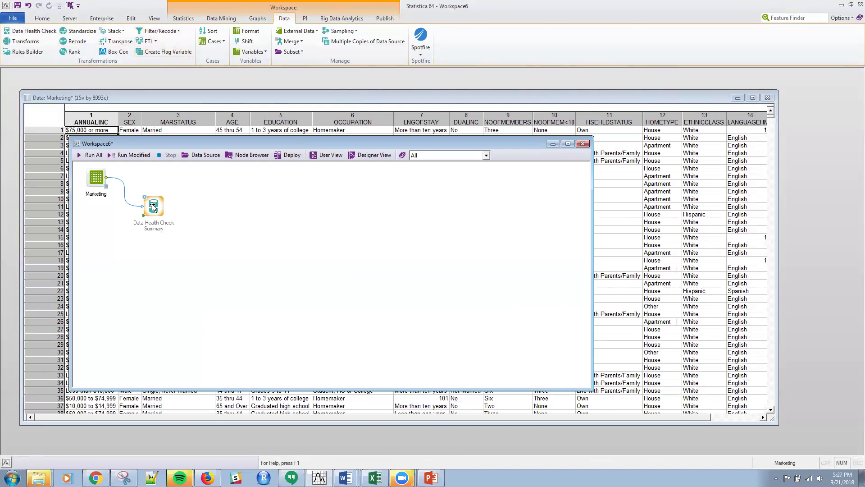
Examine the Filter/Recode, ETL and Stack transformation nodes available for the workspace.
click(159, 31)
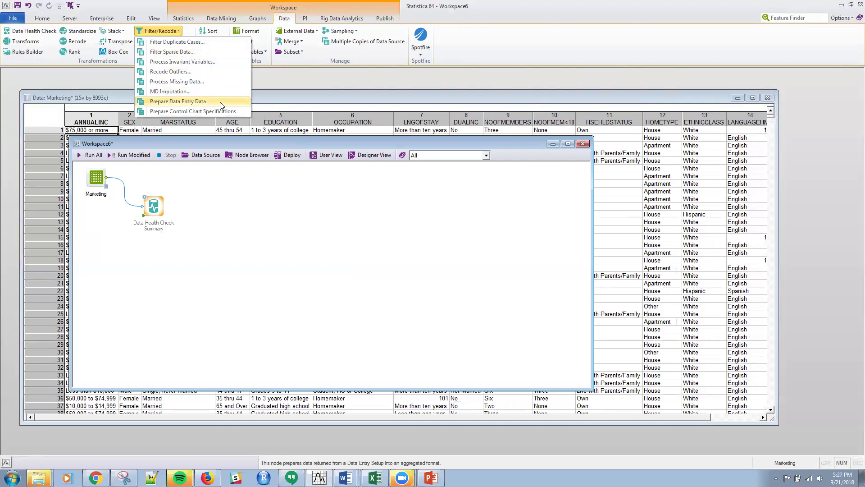
click(319, 78)
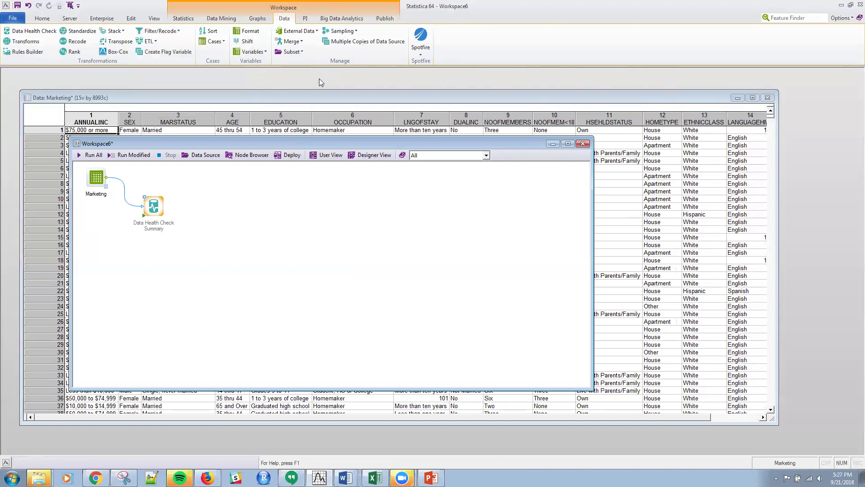
click(150, 42)
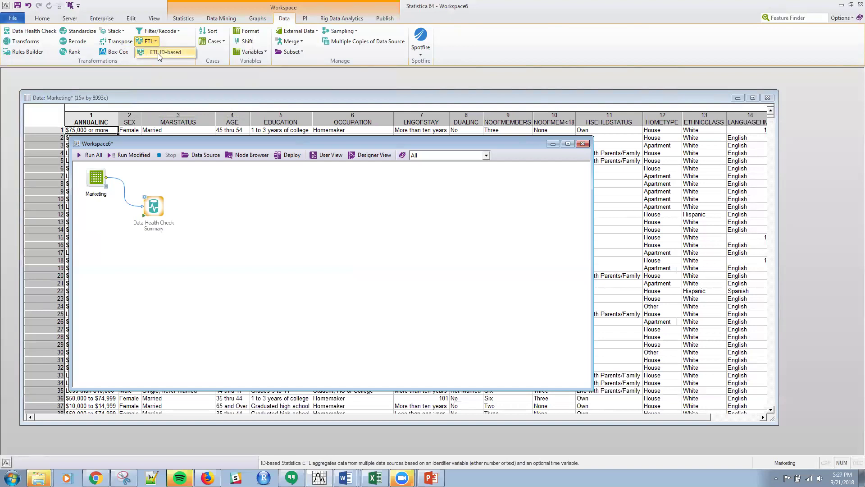
click(157, 72)
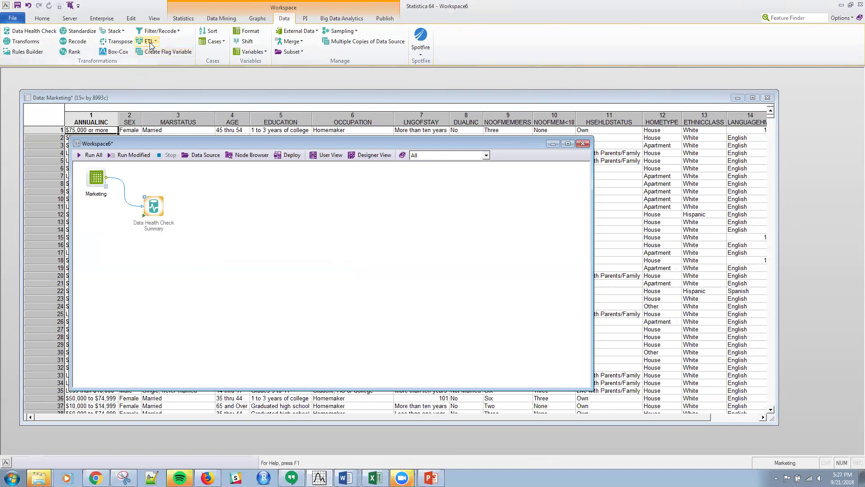
click(114, 31)
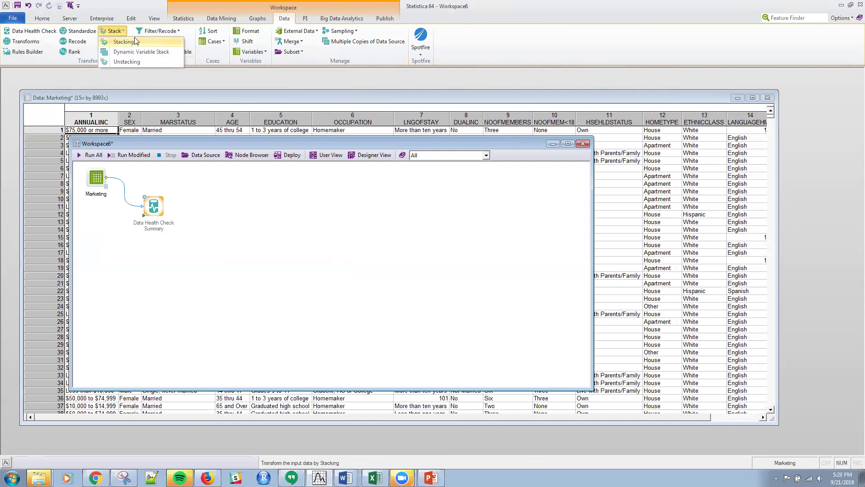
click(118, 81)
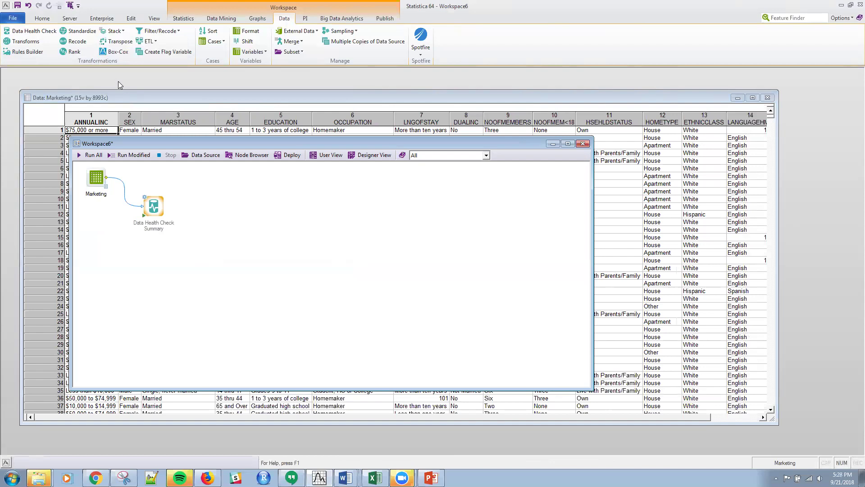
click(120, 34)
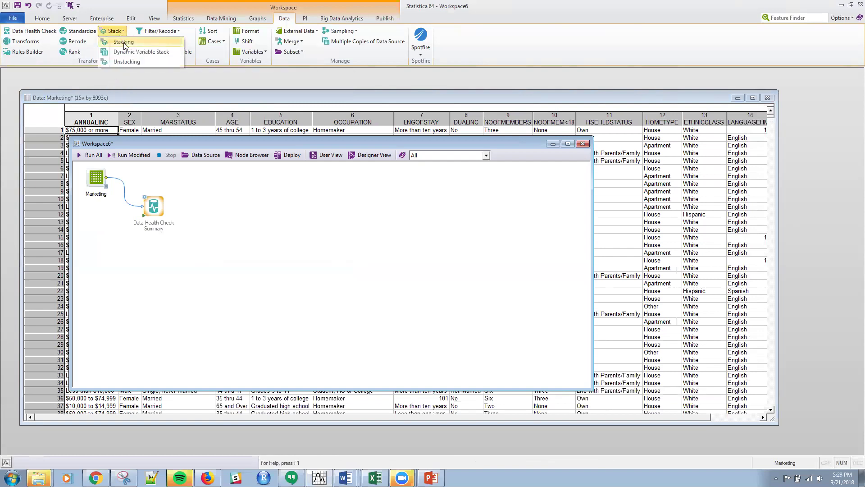
click(127, 78)
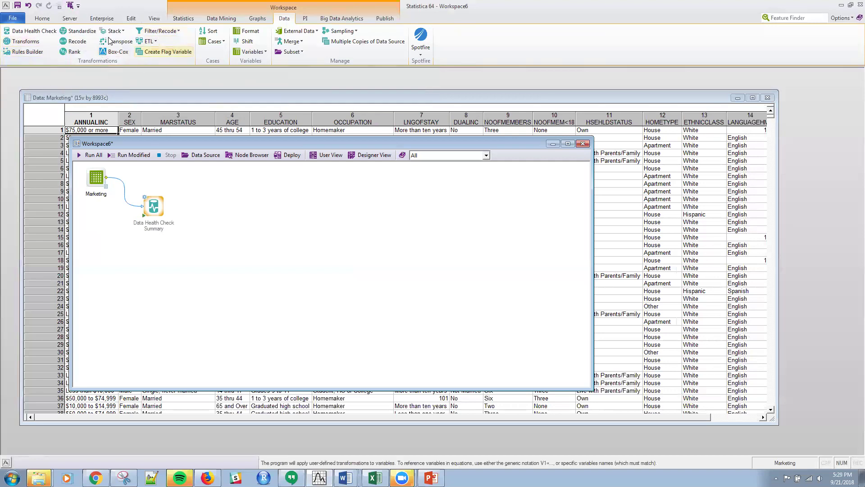
Examine the Merge, Subset and Sampling data management nodes available for the workspace.
click(290, 41)
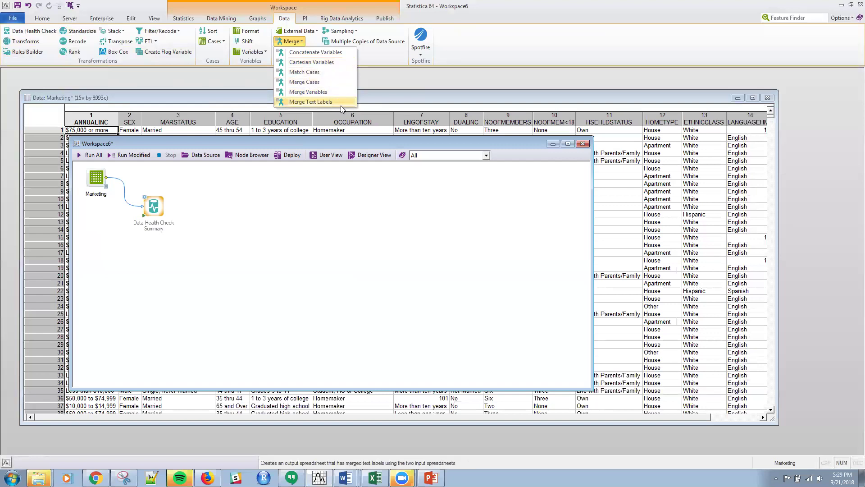
click(317, 219)
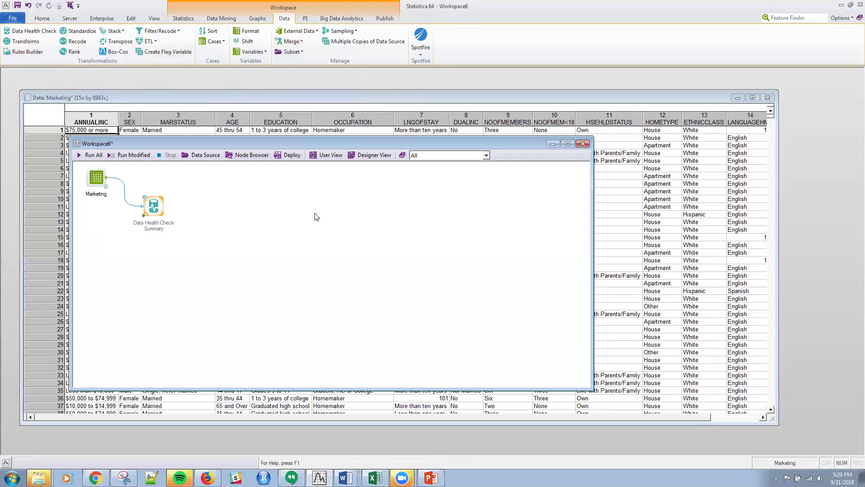
click(299, 52)
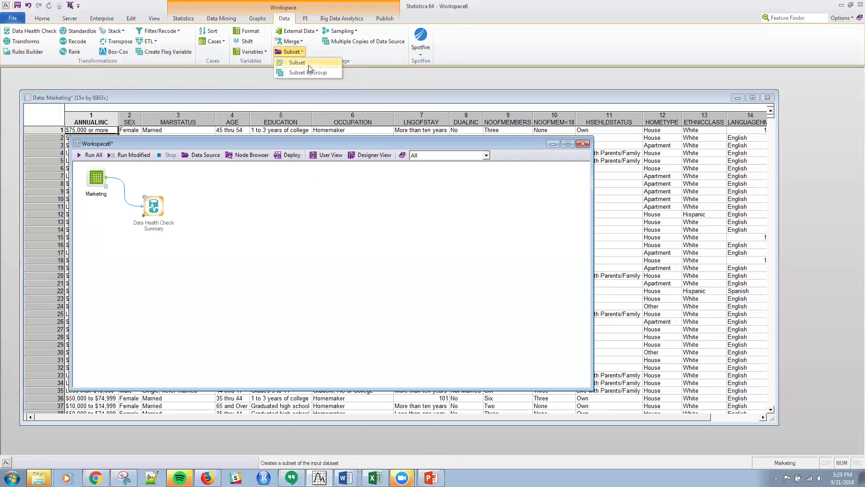
click(354, 31)
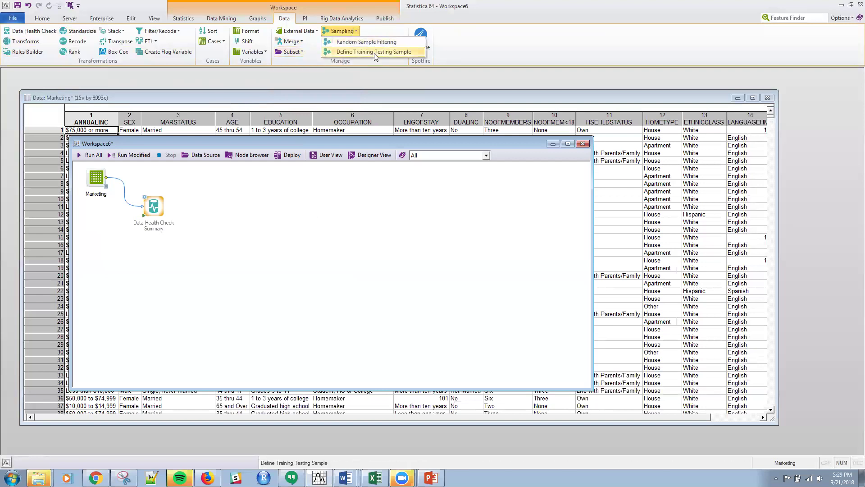
click(376, 30)
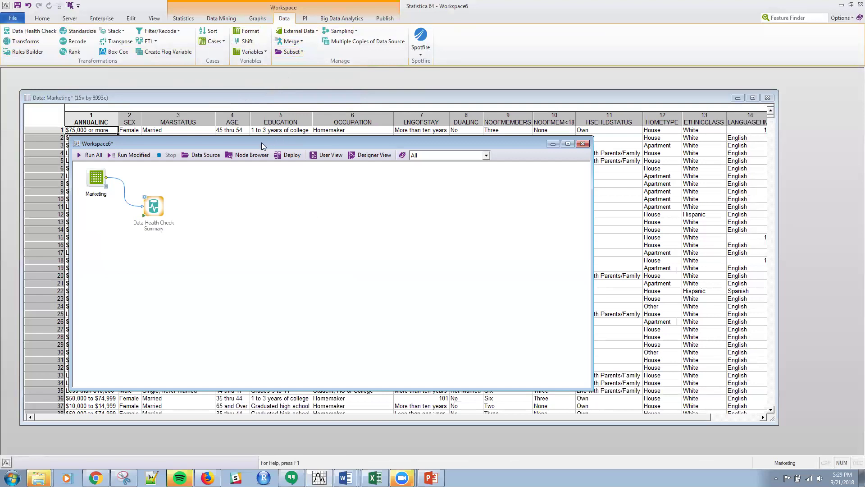
drag(263, 141, 265, 141)
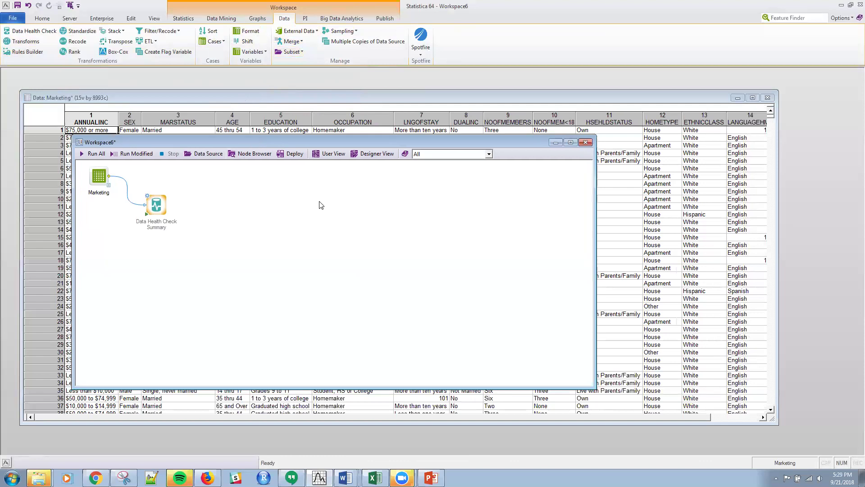
View the series overview slide in PowerPoint, and switch to the Excel video list to select the SDS00 - Hands On Data Science title.
click(431, 477)
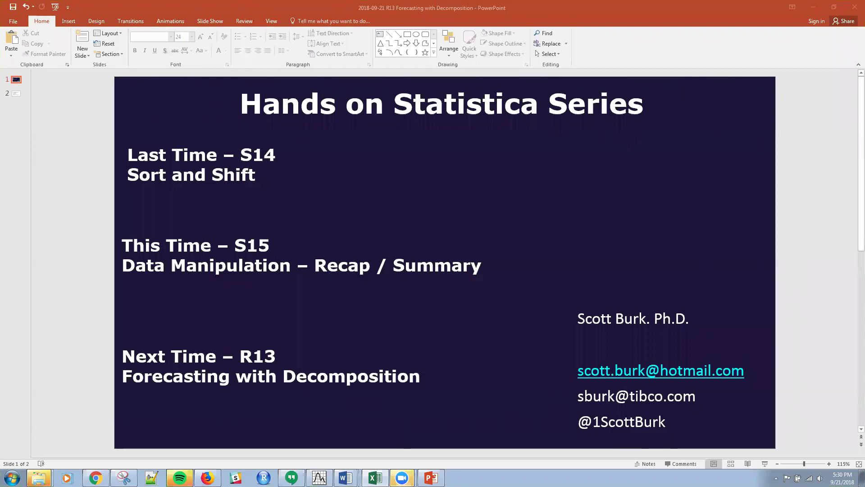
key(alt+Tab)
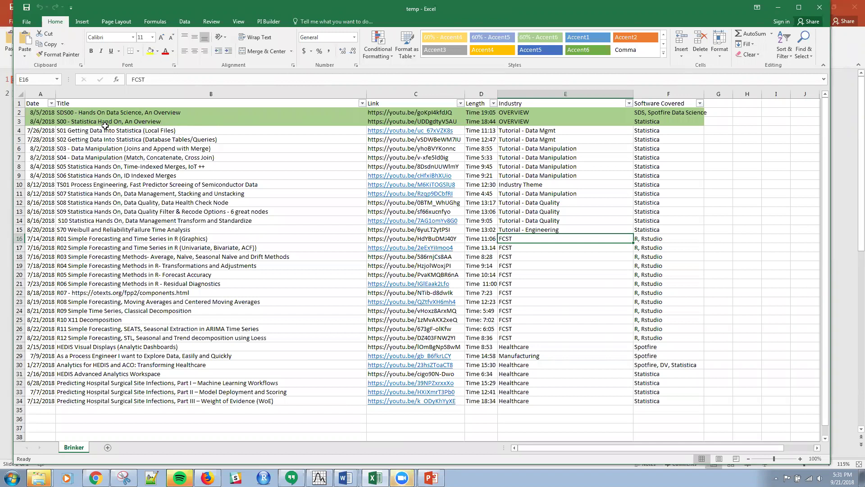
click(149, 112)
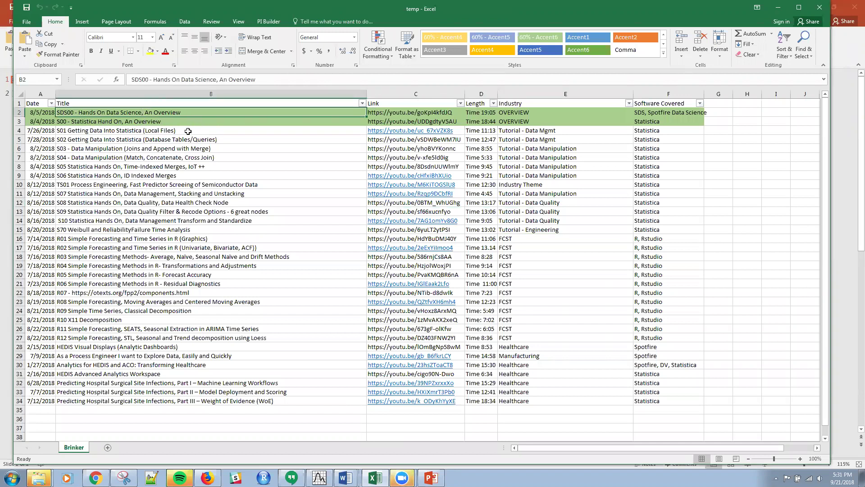
Highlight the two overview titles in the video list, followed by the S01 to S06 Statistica tutorial titles.
click(128, 122)
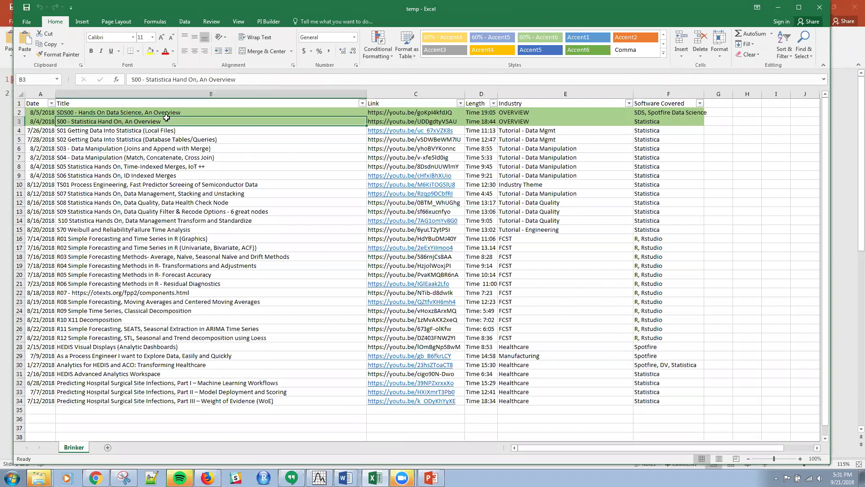
drag(174, 112, 82, 122)
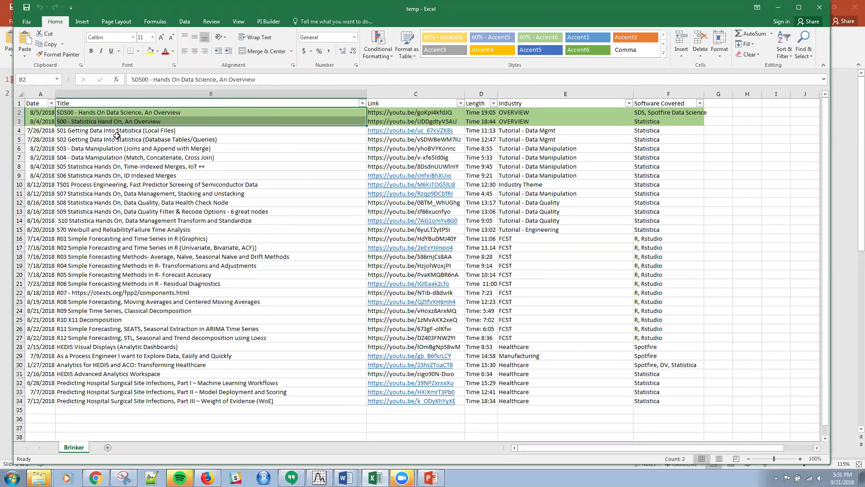
drag(100, 132, 101, 176)
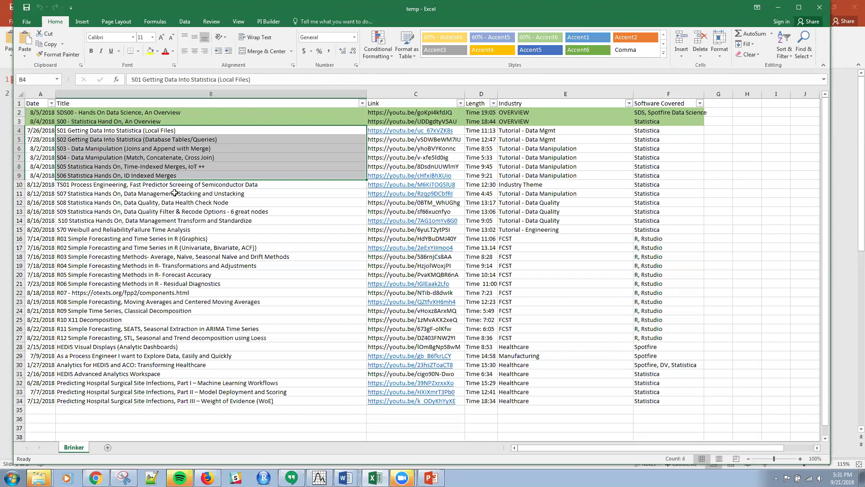
Examine the TS01 Process Engineering entry's industry and software covered, and highlight the S07 to S70 Statistica titles.
click(116, 185)
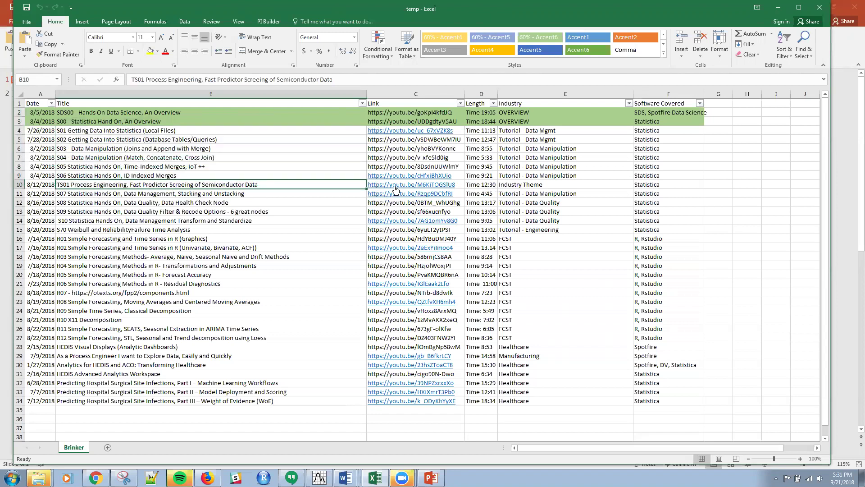
click(519, 185)
click(652, 185)
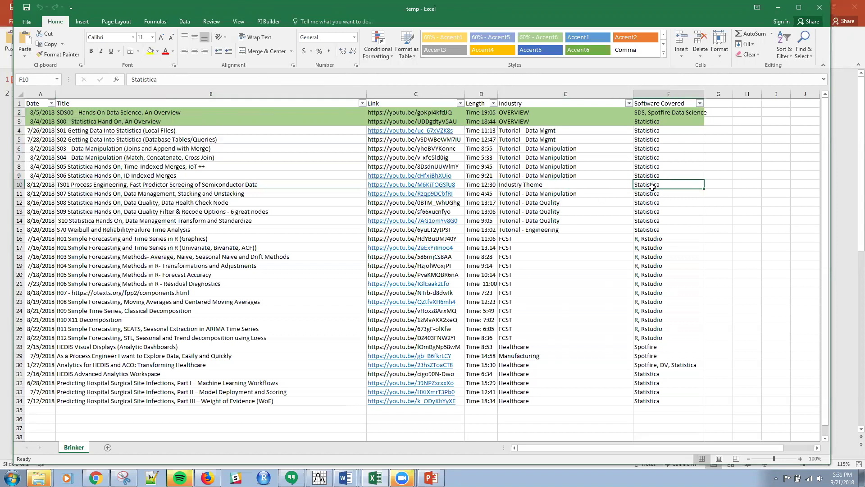
drag(228, 193, 217, 256)
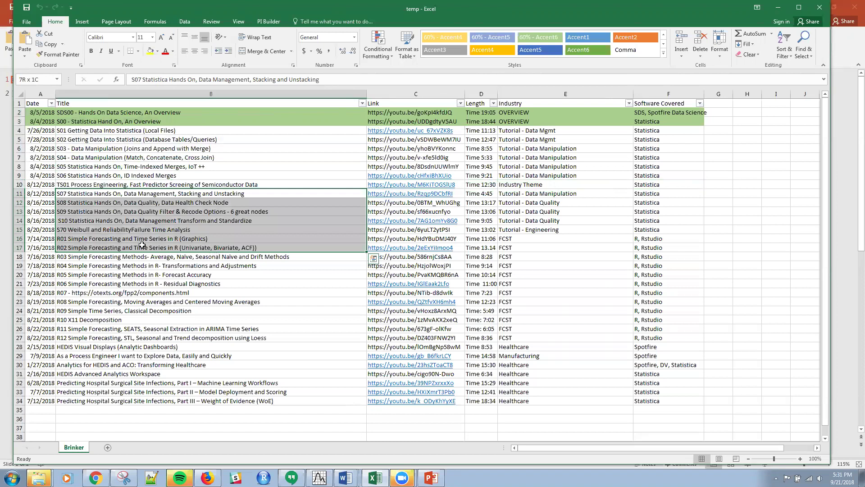
drag(91, 193, 90, 230)
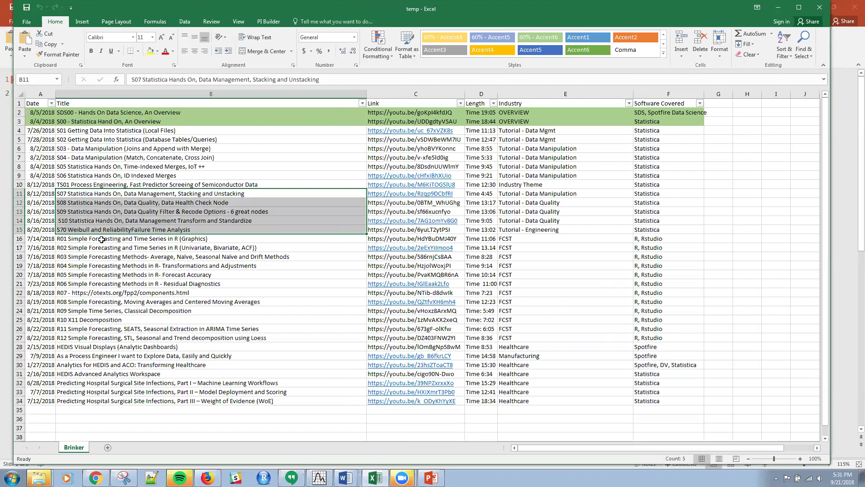
Highlight the R01 to R12 forecasting titles, and point out HEDIS, process engineering and surgical site infection videos among the remaining titles.
drag(99, 239, 107, 338)
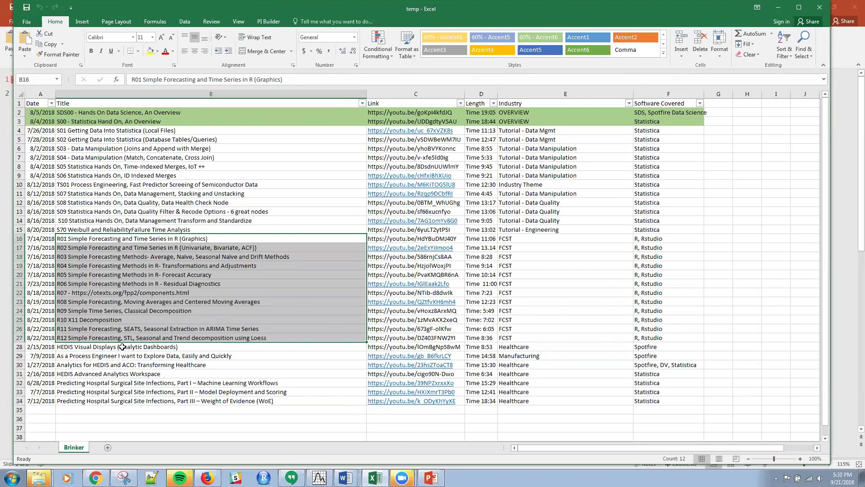
drag(122, 346, 123, 356)
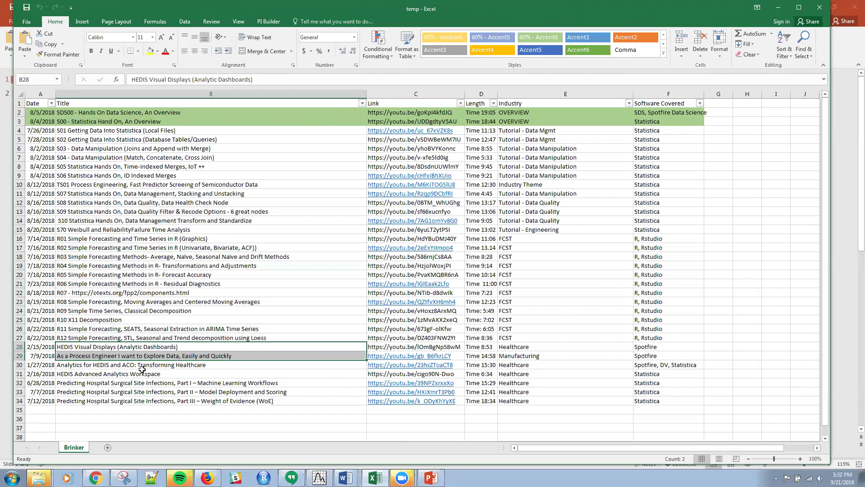
drag(139, 374, 139, 383)
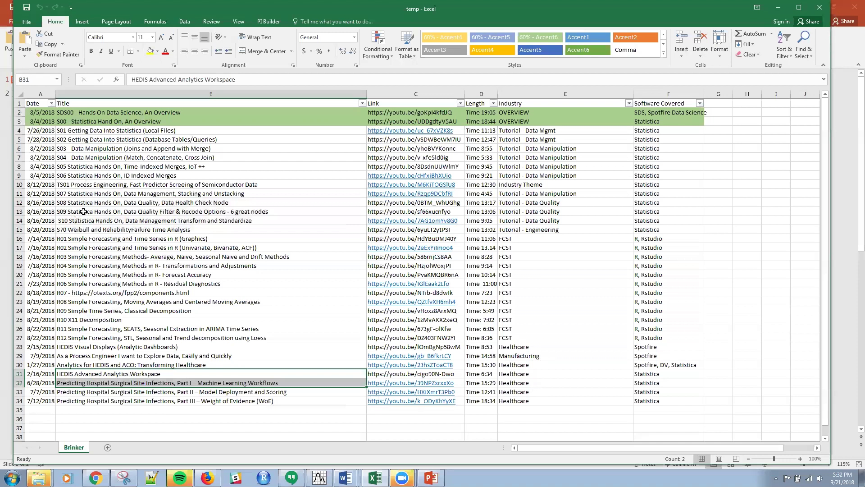
Select the S10 Data Management Transform and Standardize title, and switch back to the series overview slide in PowerPoint.
click(176, 221)
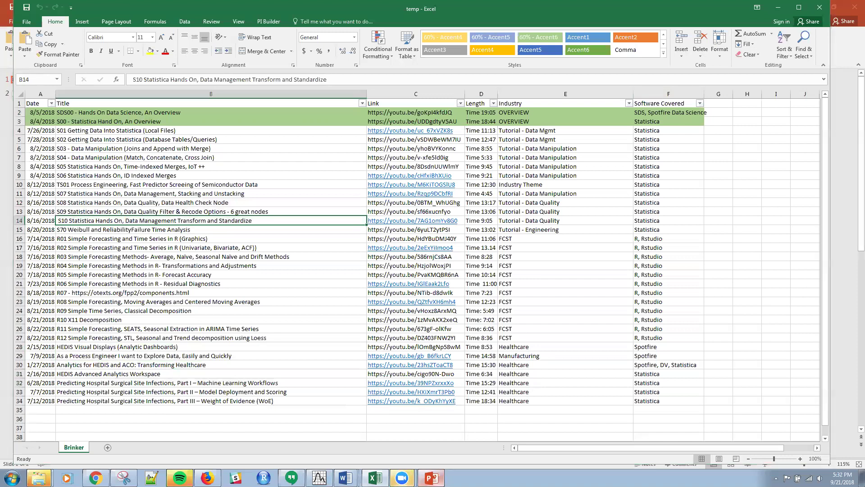
click(431, 478)
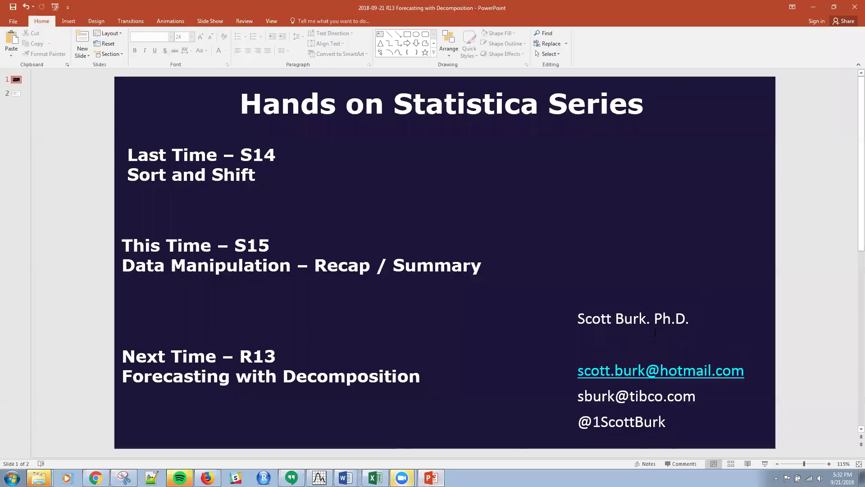